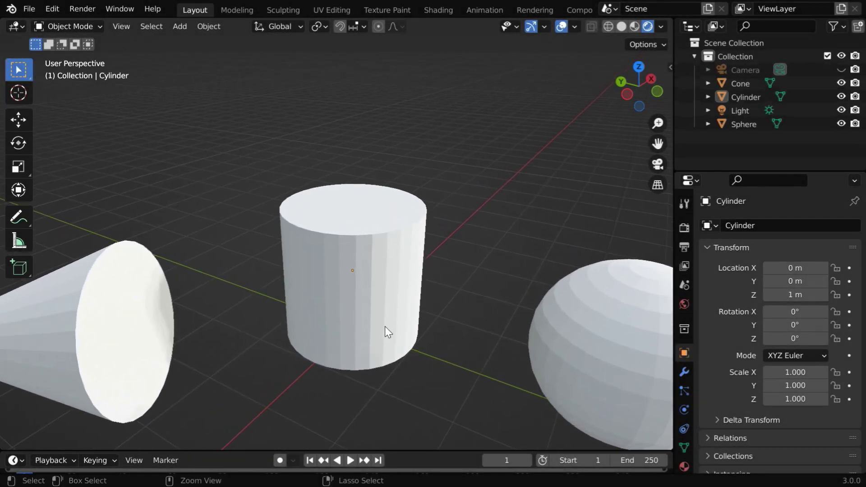
Select the flat-shaded cylinder standing between the cone and the sphere
{"action": "left_click", "coordinate": [209, 27]}
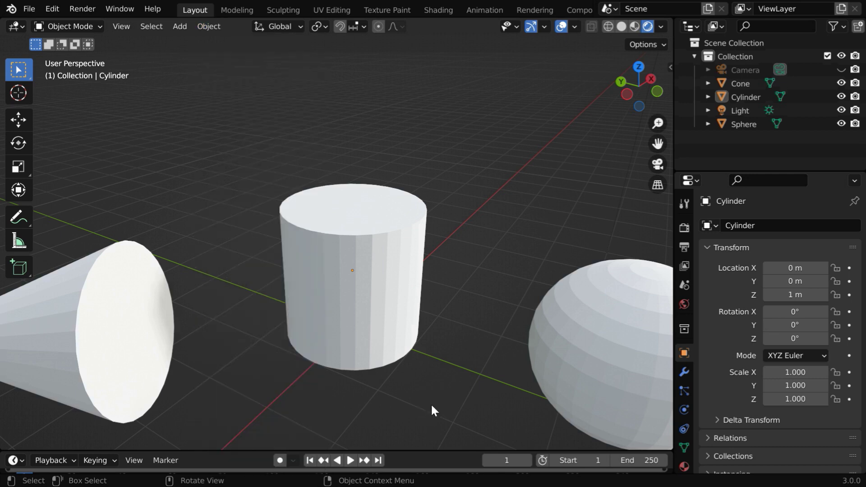
{"action": "left_click", "coordinate": [326, 333]}
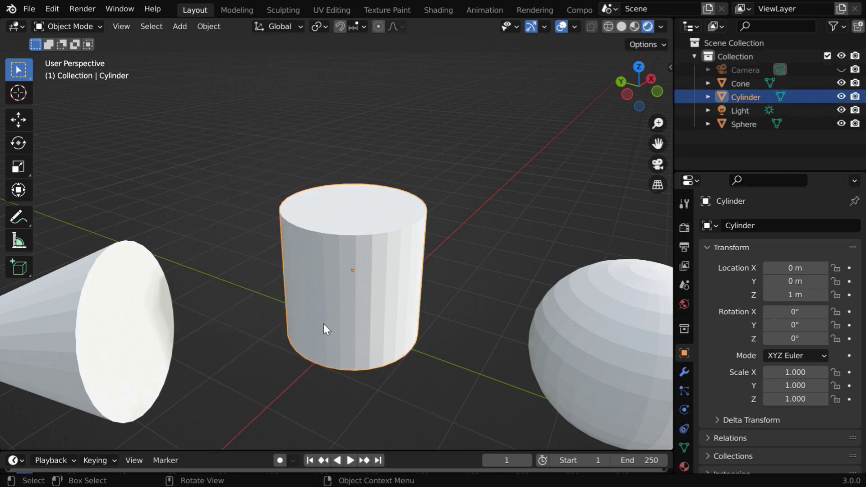
Shade the cylinder smooth and zoom around it to compare with the faceted cone and sphere
{"action": "left_click", "coordinate": [208, 26]}
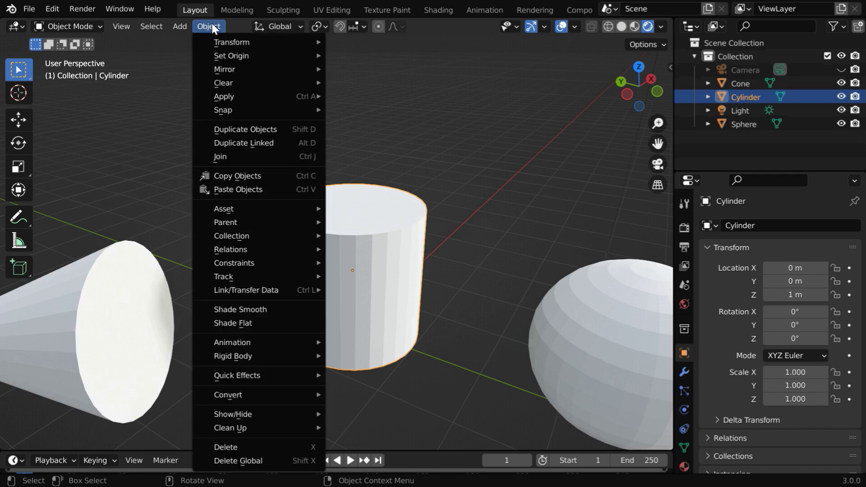
{"action": "left_click", "coordinate": [267, 309]}
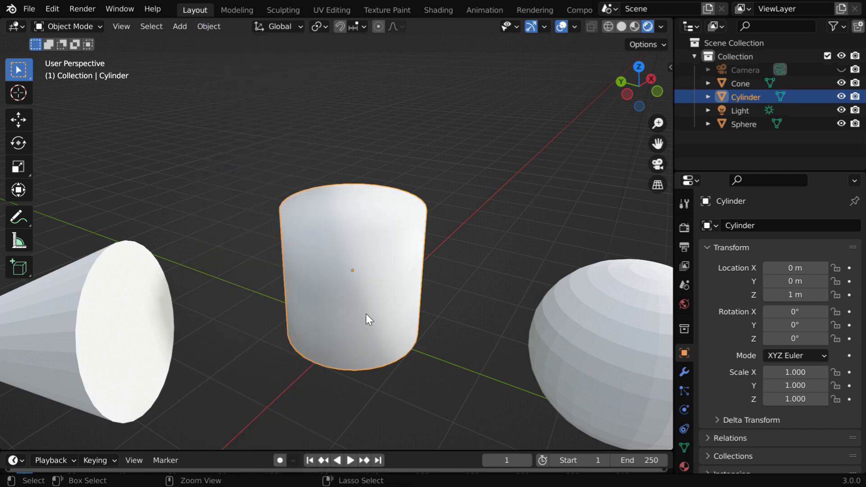
{"action": "middle_click_drag", "start_coordinate": [366, 314], "coordinate": [346, 268], "text": "ctrl"}
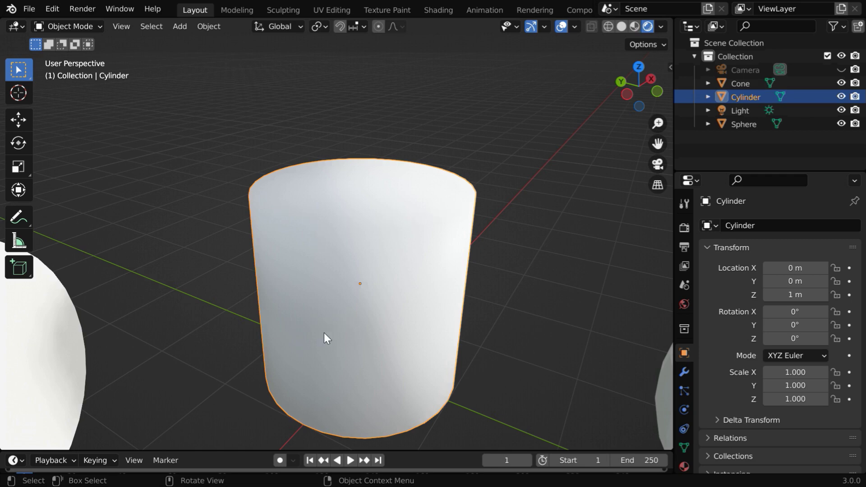
{"action": "middle_click_drag", "start_coordinate": [324, 333], "coordinate": [350, 330]}
{"action": "middle_click_drag", "start_coordinate": [380, 272], "coordinate": [401, 368], "text": "ctrl"}
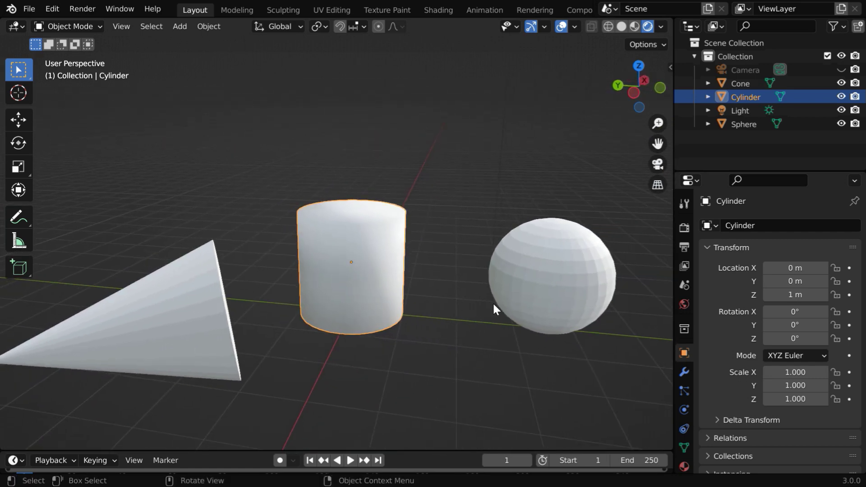
Select and frame the sphere, then apply Shade Smooth to it
{"action": "left_click", "coordinate": [542, 307]}
{"action": "key", "text": "KP_Decimal"}
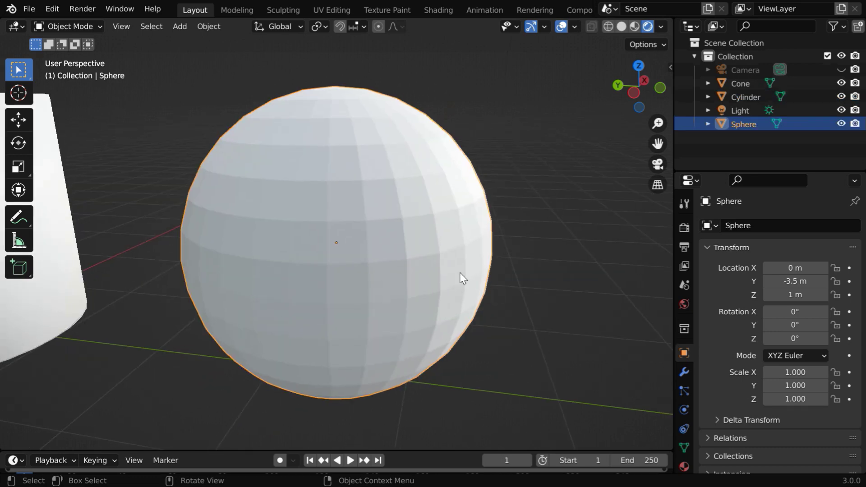
{"action": "middle_click_drag", "start_coordinate": [342, 245], "coordinate": [353, 299], "text": "ctrl"}
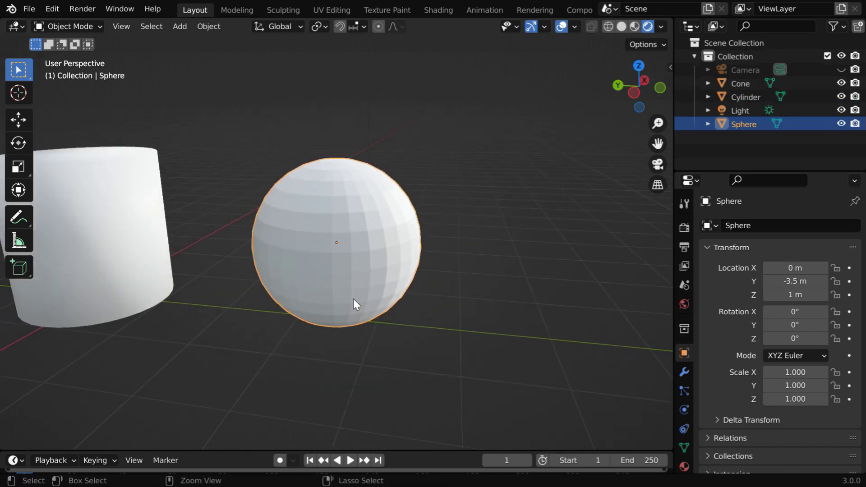
{"action": "left_click", "coordinate": [208, 26]}
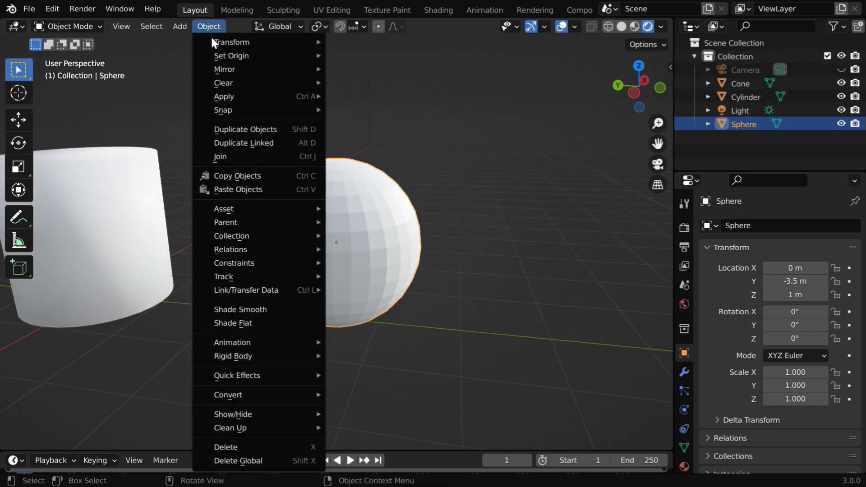
{"action": "left_click", "coordinate": [273, 310]}
{"action": "middle_click_drag", "start_coordinate": [361, 204], "coordinate": [334, 236]}
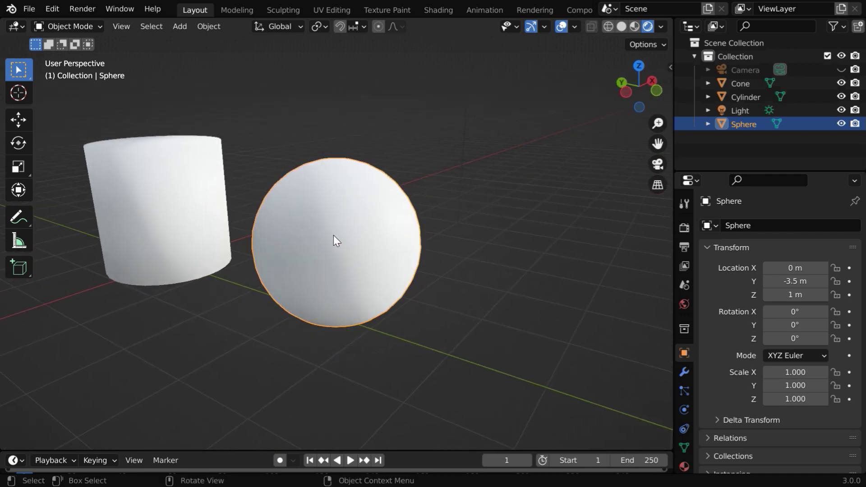
Reselect and frame the cylinder, then reapply Shade Smooth to it
{"action": "left_click", "coordinate": [175, 213]}
{"action": "key", "text": "KP_Decimal"}
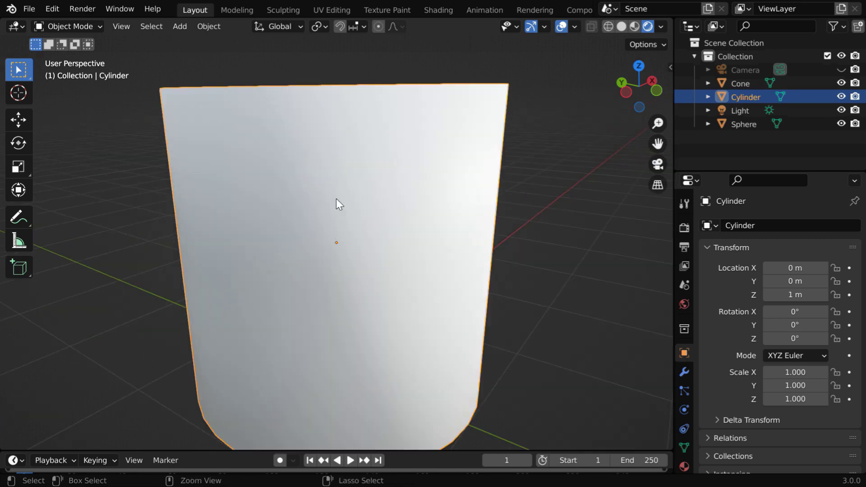
{"action": "scroll", "coordinate": [343, 225], "scroll_direction": "down", "scroll_amount": 5}
{"action": "middle_click_drag", "start_coordinate": [326, 204], "coordinate": [348, 236]}
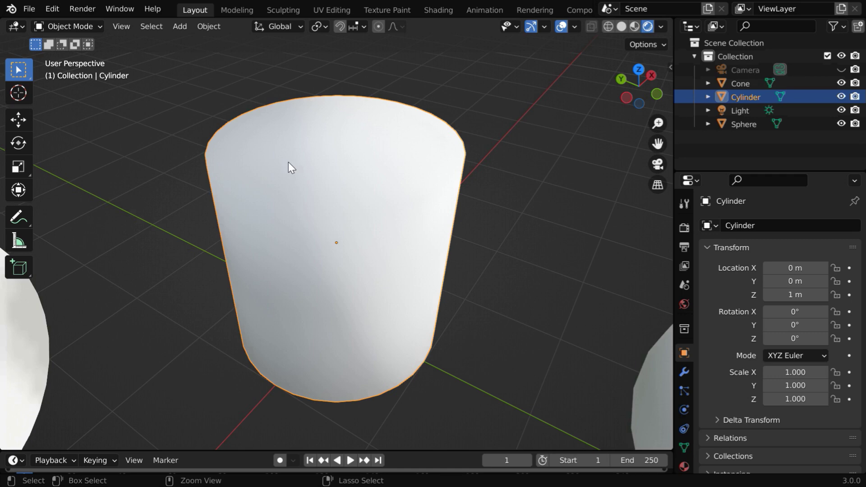
{"action": "left_click", "coordinate": [200, 27]}
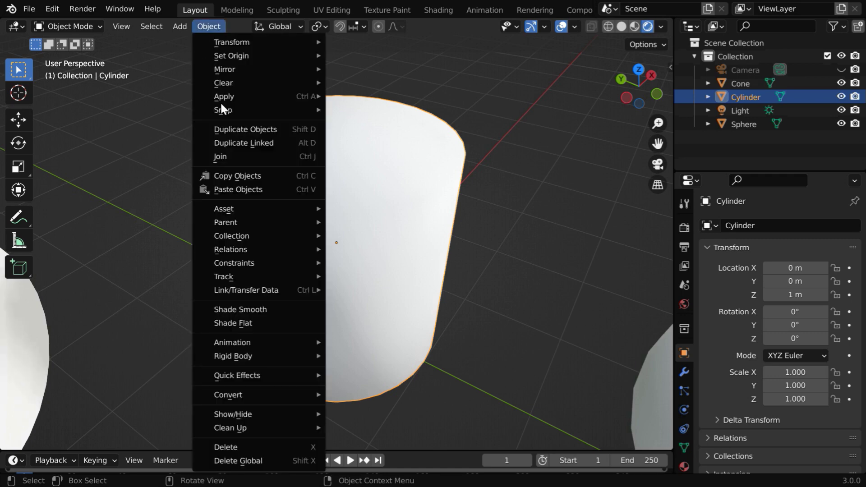
{"action": "left_click", "coordinate": [257, 307]}
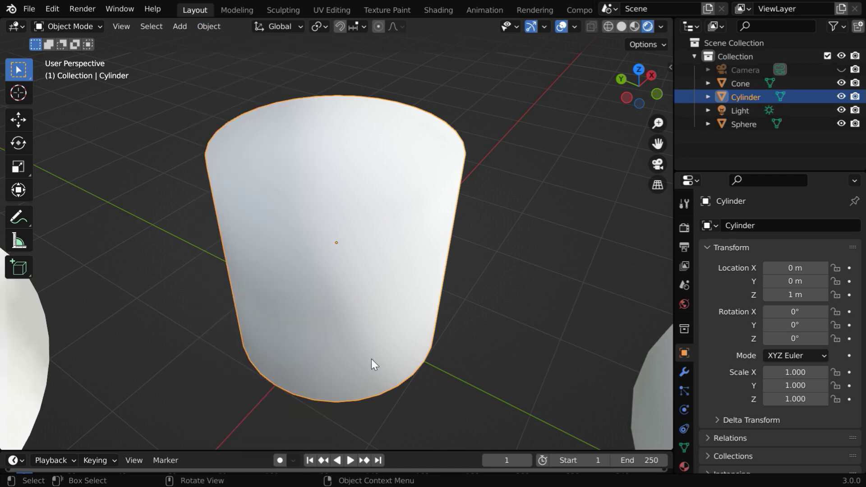
Enable Auto Smooth at 30° in the cylinder's Object Data Normals panel
{"action": "left_click", "coordinate": [684, 446]}
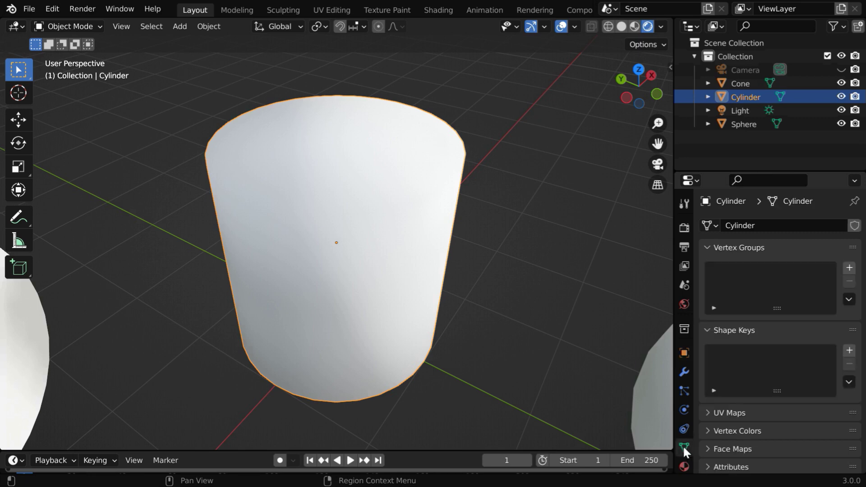
{"action": "scroll", "coordinate": [769, 417], "scroll_direction": "down", "scroll_amount": 5}
{"action": "scroll", "coordinate": [758, 415], "scroll_direction": "down", "scroll_amount": 1}
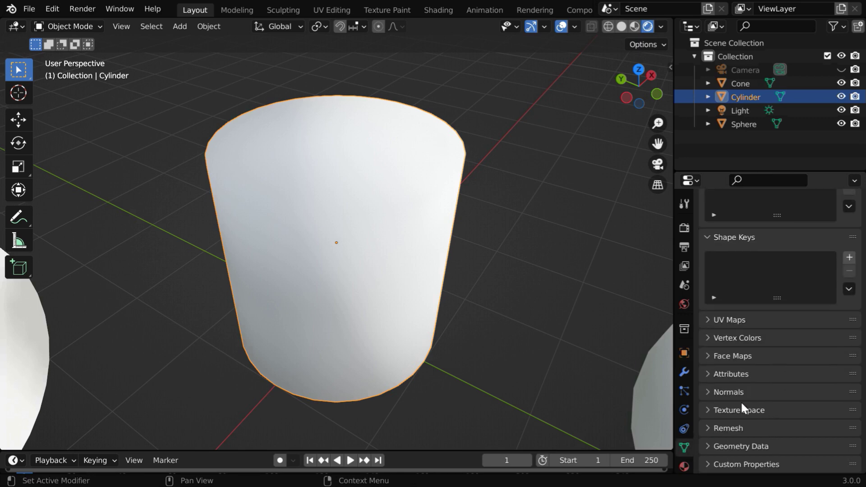
{"action": "left_click", "coordinate": [711, 392]}
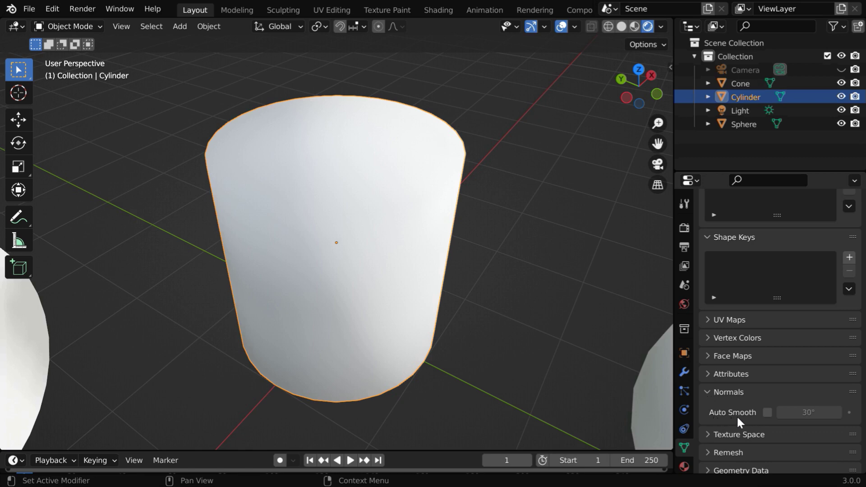
{"action": "left_click", "coordinate": [767, 412]}
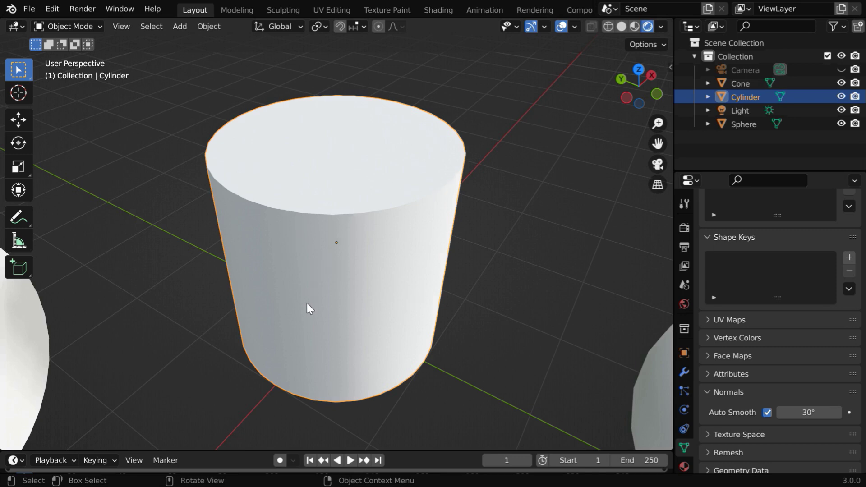
{"action": "middle_click_drag", "start_coordinate": [307, 303], "coordinate": [330, 297]}
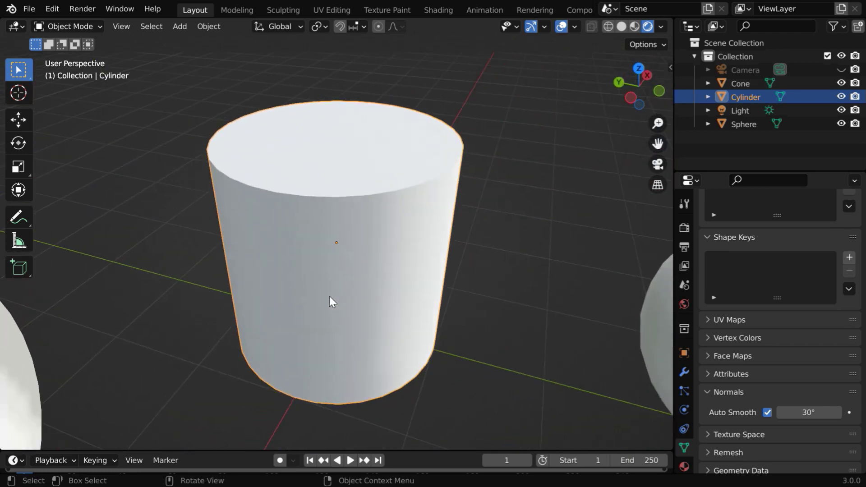
{"action": "middle_click_drag", "start_coordinate": [306, 243], "coordinate": [333, 370], "text": "ctrl"}
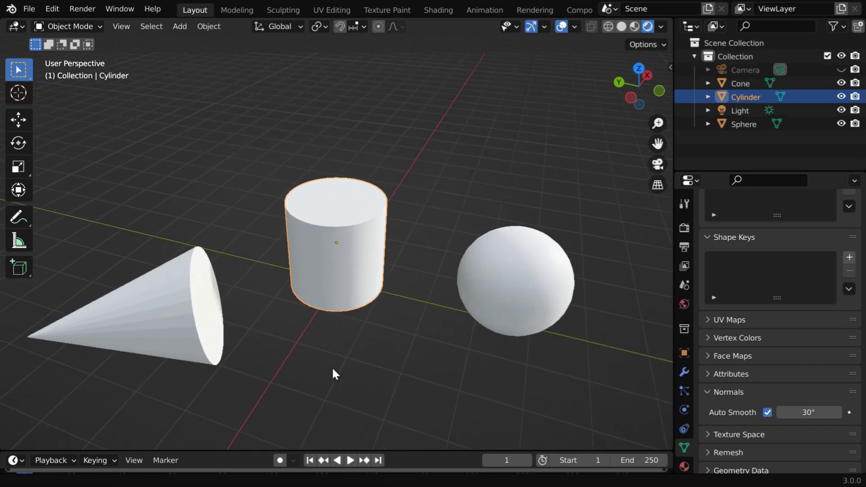
Select and frame the cone, then apply Shade Smooth to it
{"action": "left_click", "coordinate": [166, 315]}
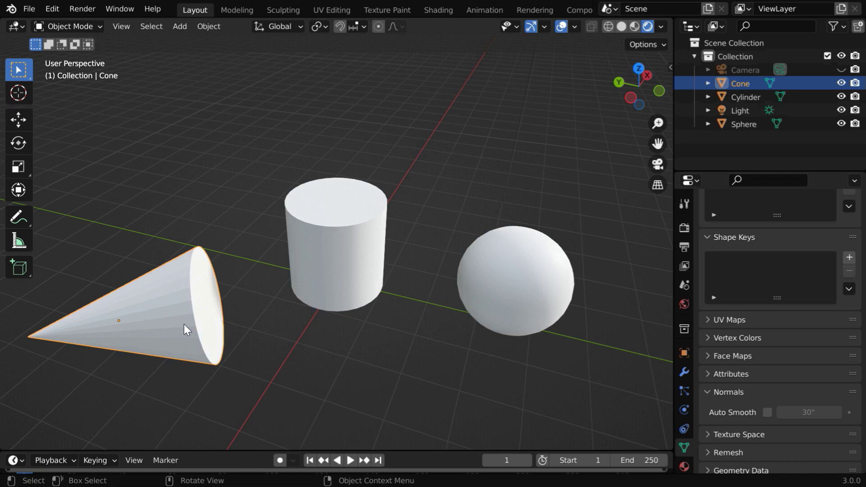
{"action": "key", "text": "KP_Decimal"}
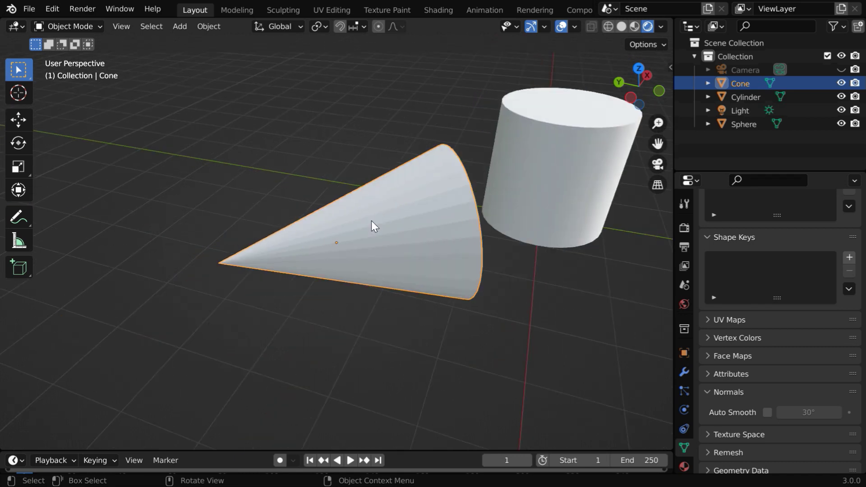
{"action": "middle_click_drag", "start_coordinate": [413, 277], "coordinate": [379, 320]}
{"action": "middle_click_drag", "start_coordinate": [451, 364], "coordinate": [435, 340], "text": "ctrl"}
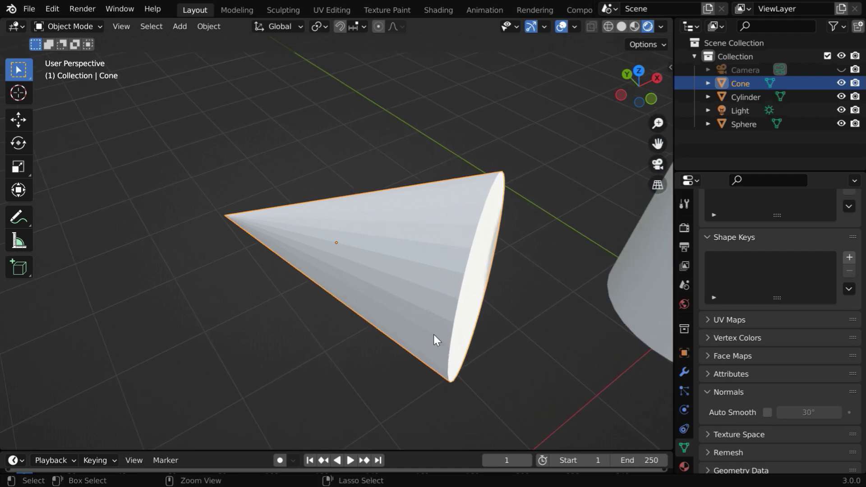
{"action": "left_click", "coordinate": [207, 28]}
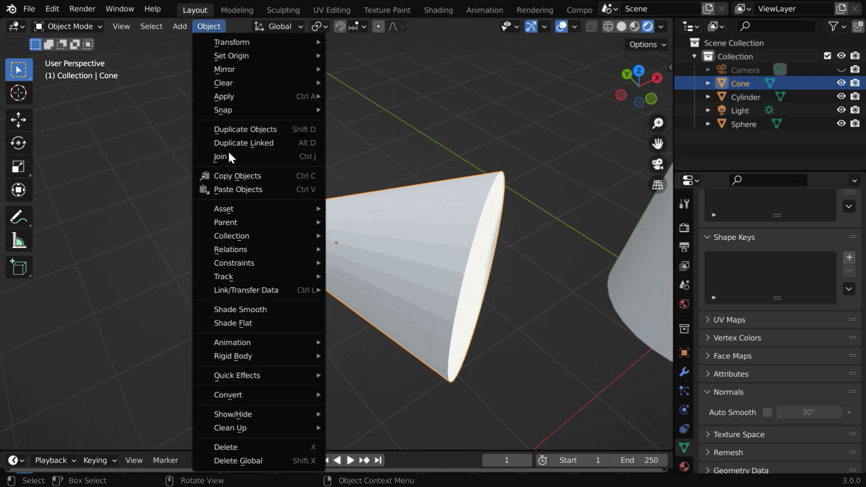
{"action": "left_click", "coordinate": [259, 310]}
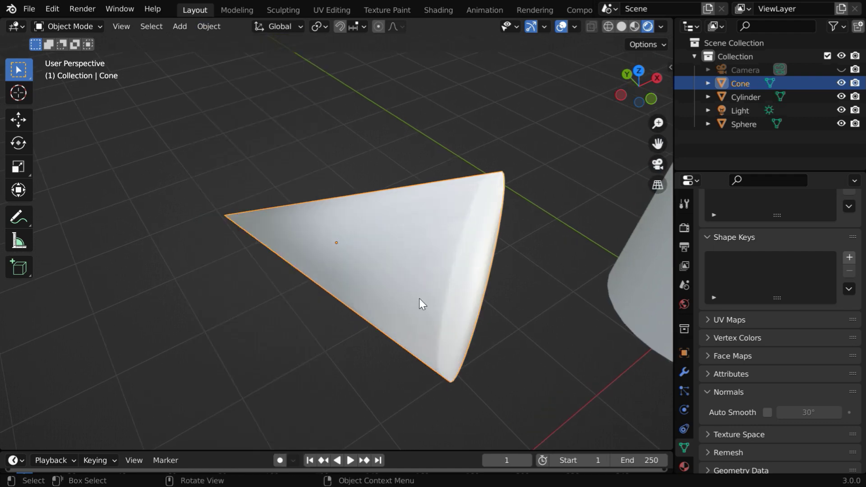
{"action": "middle_click_drag", "start_coordinate": [470, 307], "coordinate": [421, 334]}
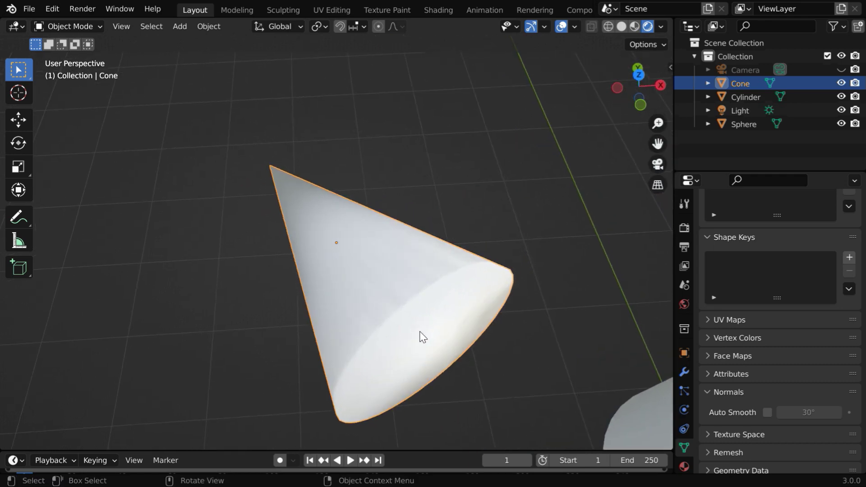
Enable Auto Smooth at 30° on the cone and inspect its crisp base rim
{"action": "left_click", "coordinate": [766, 413]}
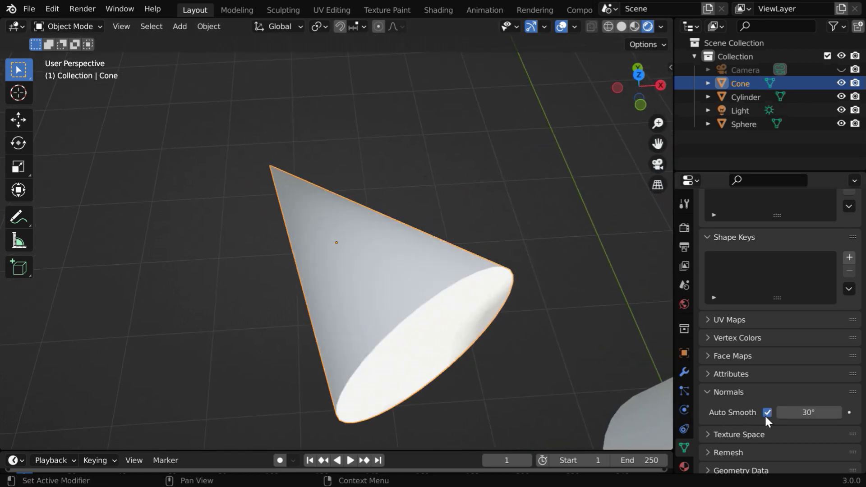
{"action": "middle_click_drag", "start_coordinate": [453, 336], "coordinate": [368, 312]}
{"action": "middle_click_drag", "start_coordinate": [344, 267], "coordinate": [491, 301]}
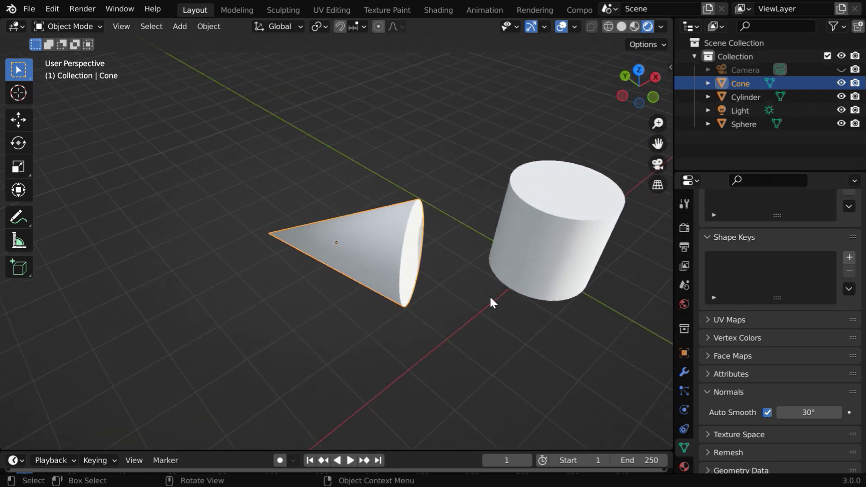
Box-select the cone, cylinder, sphere and light together
{"action": "left_click", "coordinate": [534, 271]}
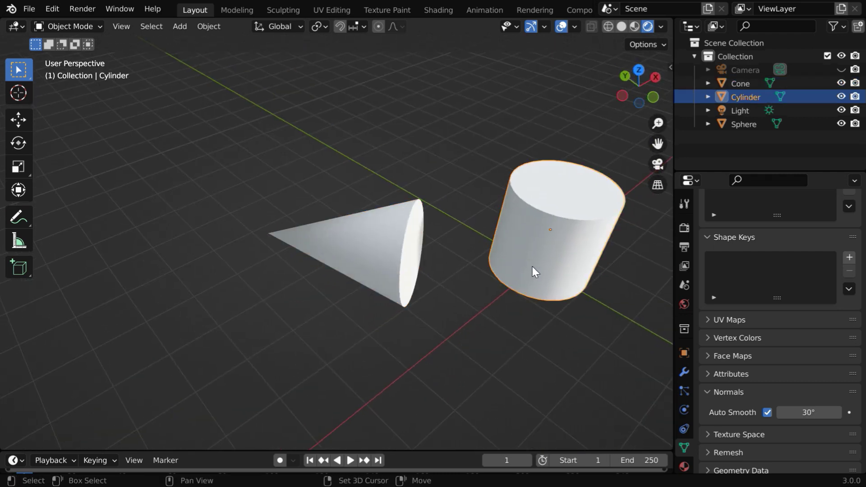
{"action": "middle_click_drag", "start_coordinate": [533, 267], "coordinate": [318, 365]}
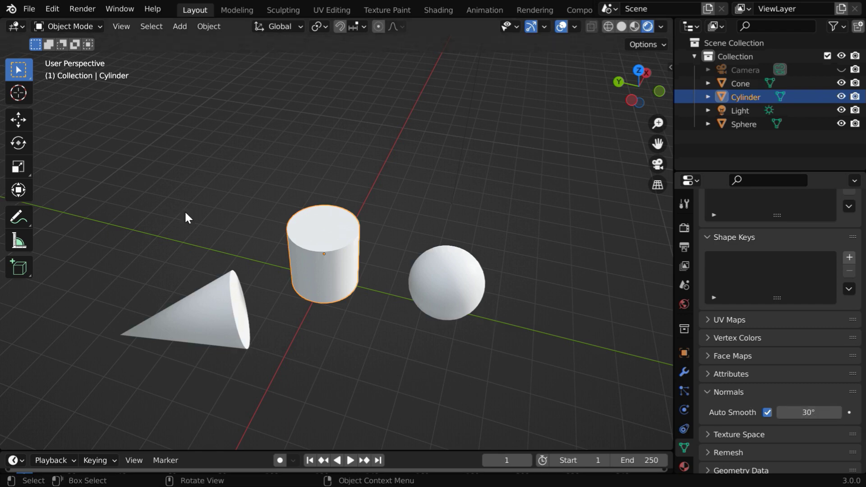
{"action": "left_click_drag", "start_coordinate": [151, 203], "coordinate": [482, 350]}
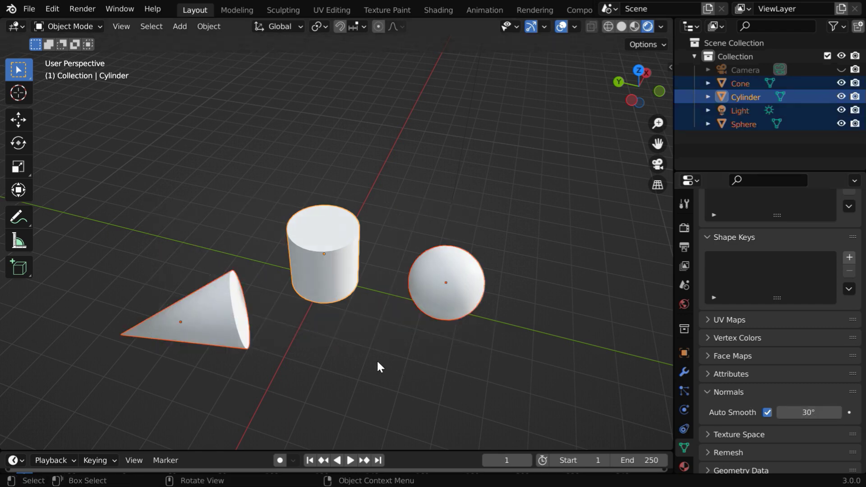
Delete the cone, cylinder, sphere and light, and add a Suzanne monkey mesh
{"action": "key", "text": "x"}
{"action": "left_click", "coordinate": [377, 363]}
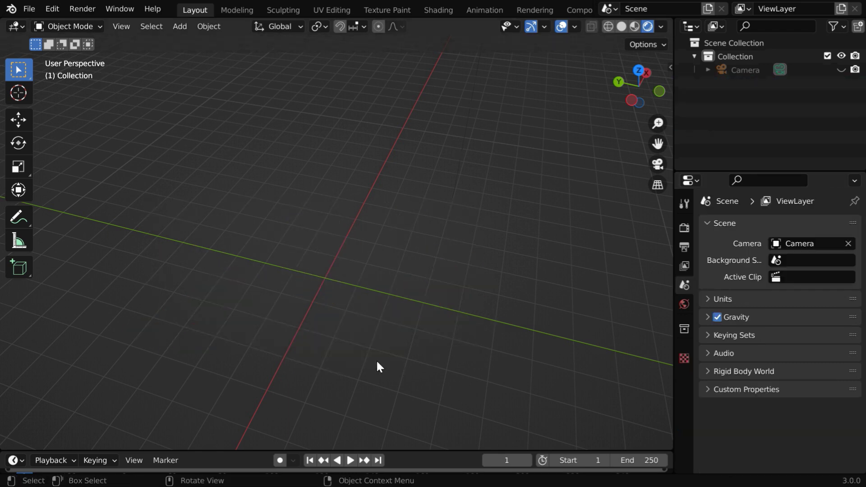
{"action": "left_click", "coordinate": [173, 27]}
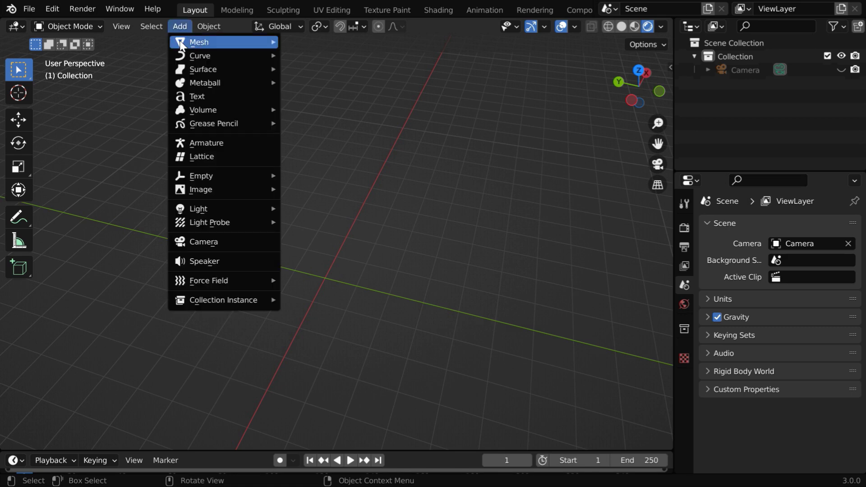
{"action": "mouse_move", "coordinate": [226, 41]}
{"action": "left_click", "coordinate": [318, 170]}
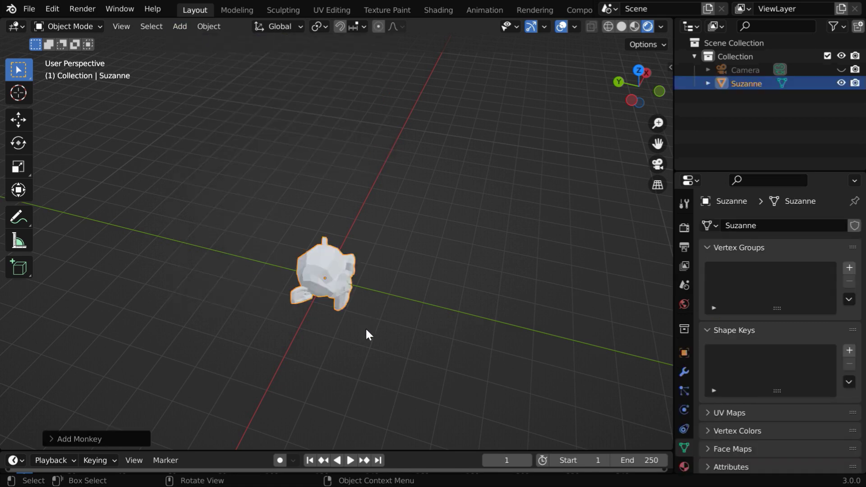
Move Suzanne up 1 unit along Z and view her from the front
{"action": "scroll", "coordinate": [366, 328], "scroll_direction": "up", "scroll_amount": 3}
{"action": "middle_click_drag", "start_coordinate": [397, 369], "coordinate": [330, 329]}
{"action": "key", "text": "z"}
{"action": "key", "text": "1"}
{"action": "key", "text": "Return"}
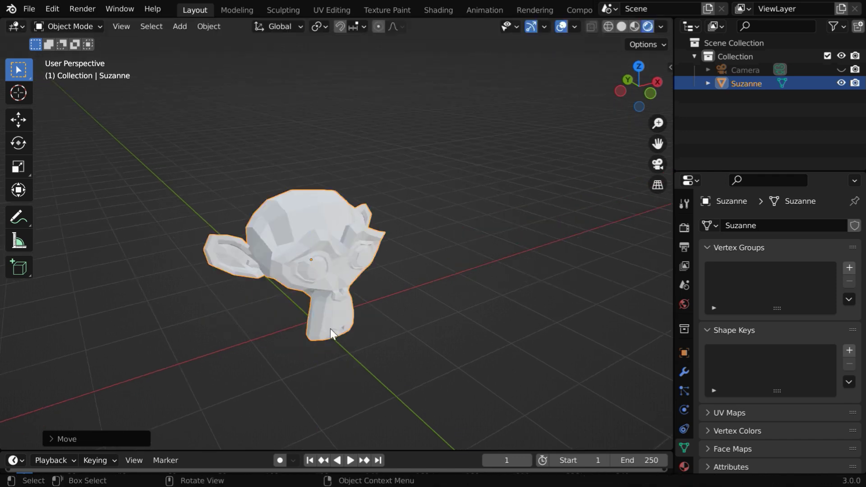
{"action": "scroll", "coordinate": [330, 334], "scroll_direction": "up", "scroll_amount": 2}
{"action": "middle_click_drag", "start_coordinate": [342, 308], "coordinate": [242, 243]}
Shade Suzanne smooth and switch the viewport to Solid shading
{"action": "left_click", "coordinate": [197, 27]}
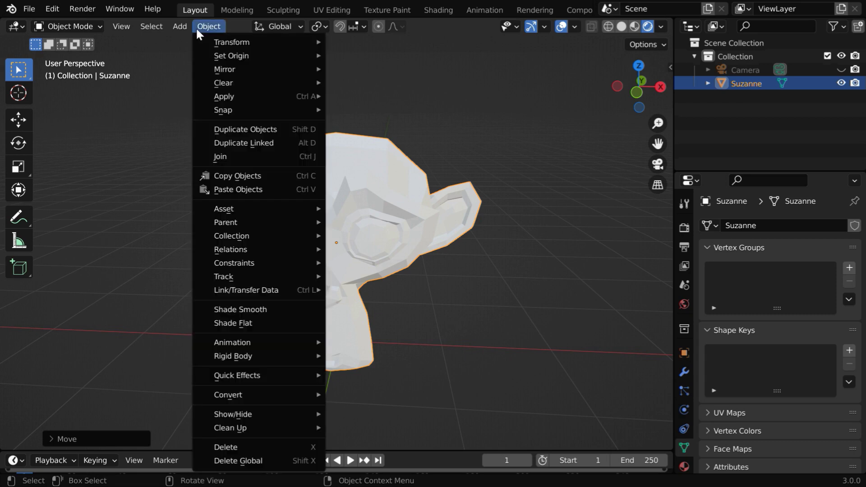
{"action": "left_click", "coordinate": [230, 310]}
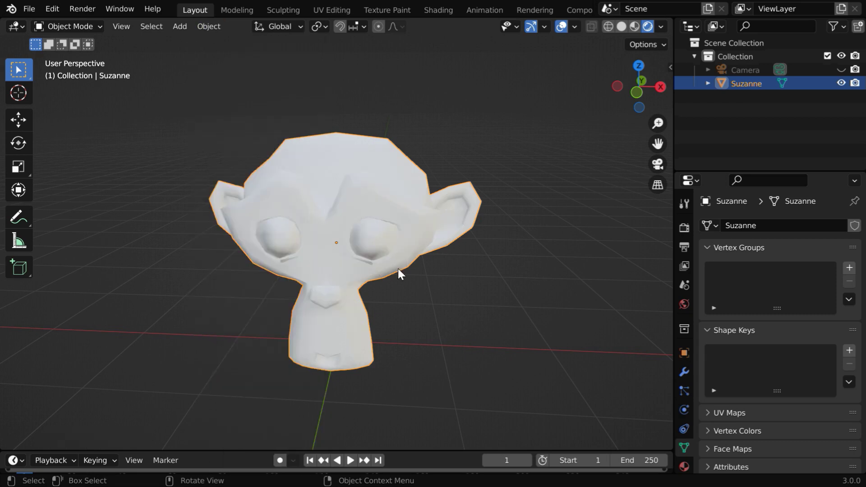
{"action": "left_click", "coordinate": [622, 27]}
{"action": "middle_click_drag", "start_coordinate": [400, 338], "coordinate": [409, 331]}
{"action": "middle_click_drag", "start_coordinate": [385, 363], "coordinate": [372, 333]}
{"action": "scroll", "coordinate": [373, 325], "scroll_direction": "up", "scroll_amount": 2}
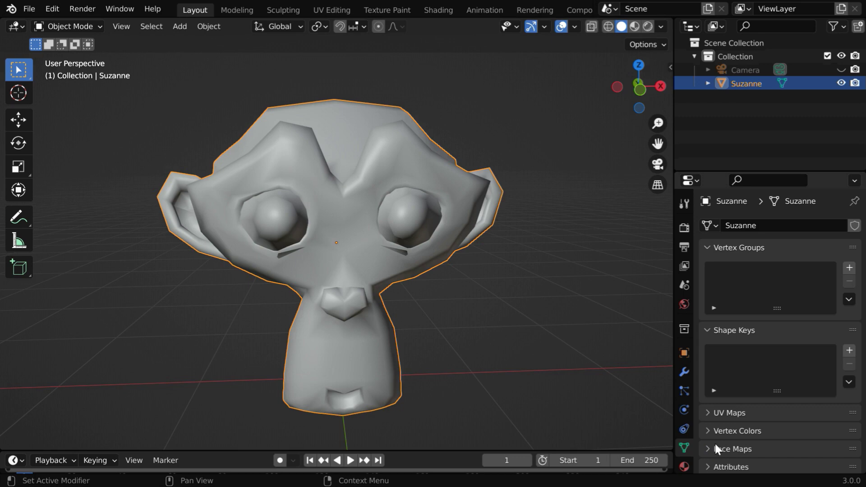
{"action": "scroll", "coordinate": [727, 446], "scroll_direction": "down", "scroll_amount": 5}
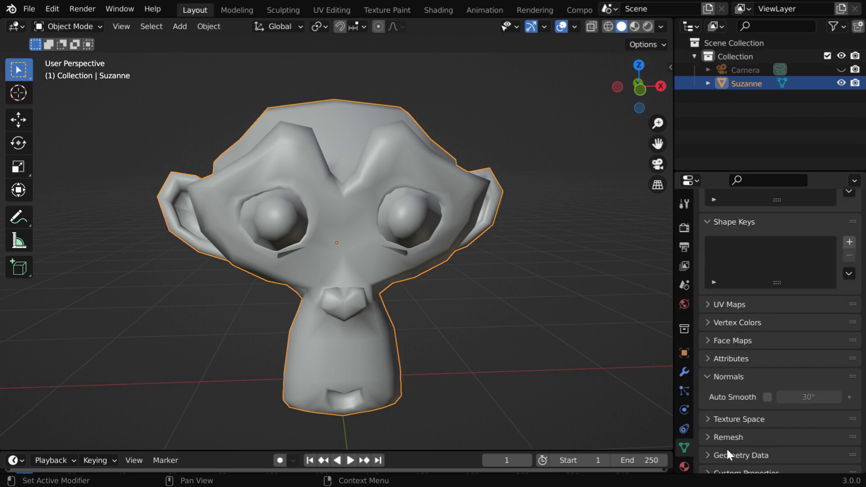
Turn on Auto Smooth for Suzanne and drag its angle to 61.2°
{"action": "left_click", "coordinate": [767, 398]}
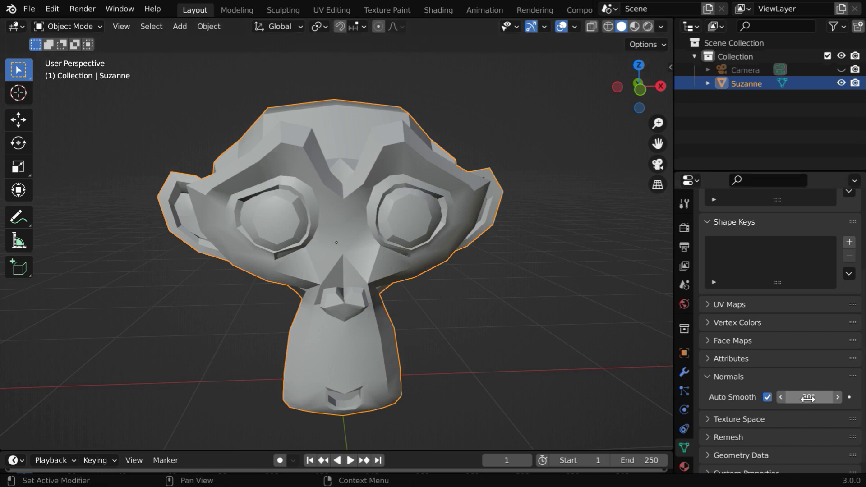
{"action": "mouse_move", "coordinate": [814, 403]}
{"action": "left_mouse_down"}
{"action": "mouse_move", "coordinate": [839, 397]}
{"action": "mouse_move", "coordinate": [780, 398]}
{"action": "left_mouse_up"}
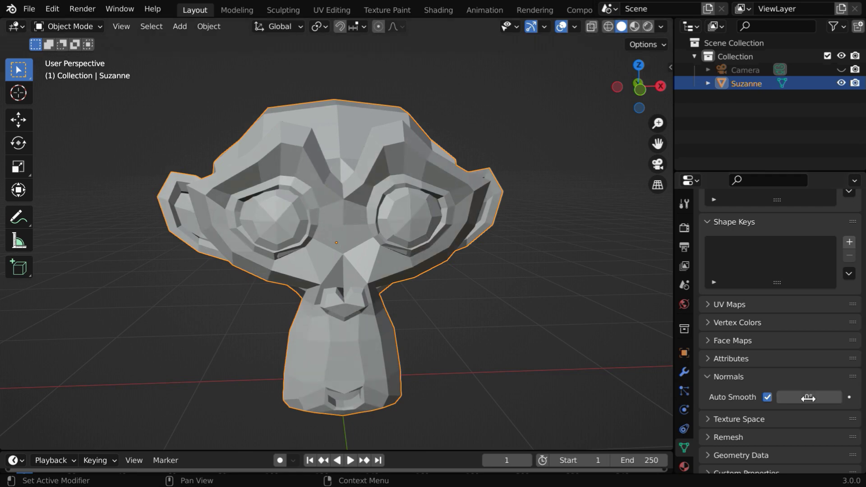
{"action": "mouse_move", "coordinate": [445, 352]}
{"action": "middle_mouse_down"}
{"action": "mouse_move", "coordinate": [356, 354]}
{"action": "mouse_move", "coordinate": [455, 362]}
{"action": "mouse_move", "coordinate": [438, 356]}
{"action": "middle_mouse_up"}
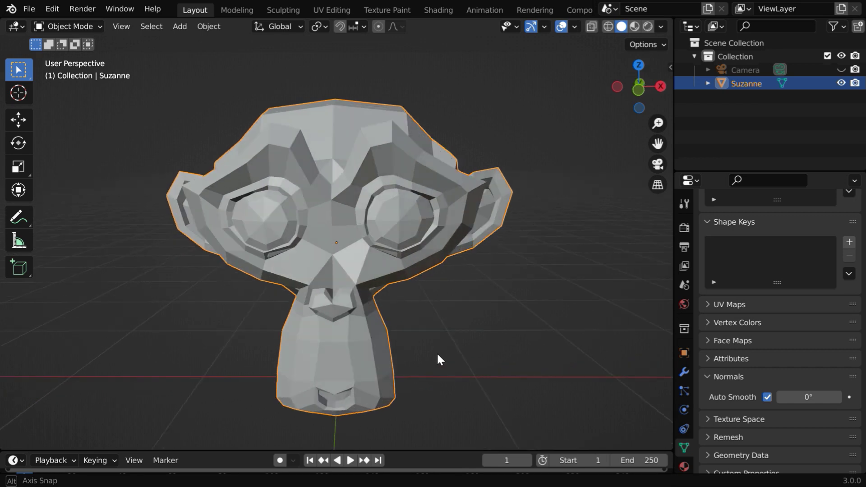
{"action": "left_click_drag", "start_coordinate": [808, 397], "coordinate": [865, 397]}
{"action": "mouse_move", "coordinate": [808, 398]}
{"action": "left_mouse_down"}
{"action": "mouse_move", "coordinate": [832, 398]}
{"action": "mouse_move", "coordinate": [819, 397]}
{"action": "left_mouse_up"}
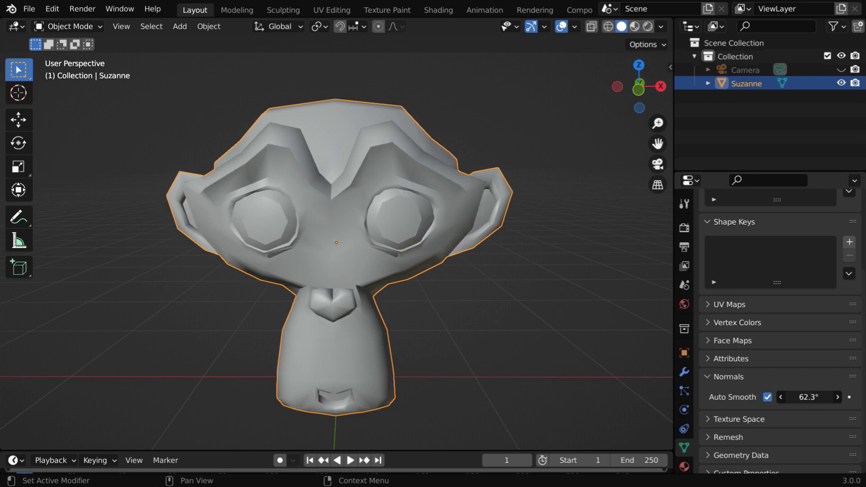
{"action": "left_click_drag", "start_coordinate": [819, 398], "coordinate": [819, 398]}
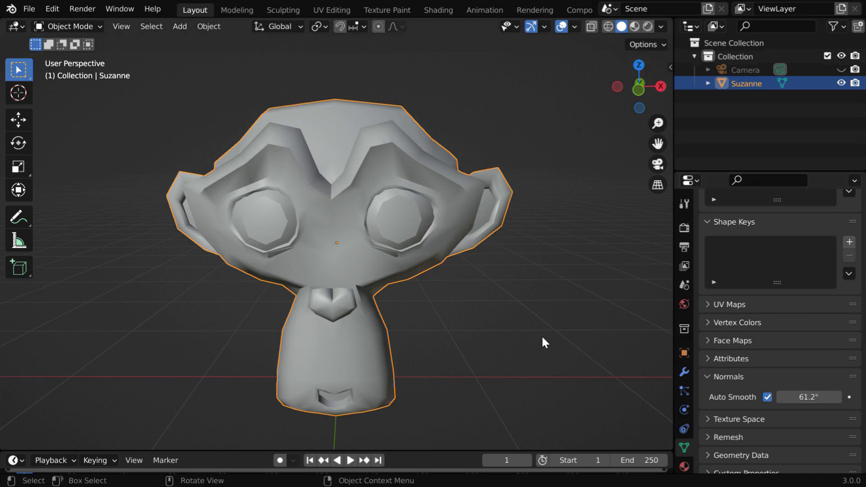
{"action": "middle_click_drag", "start_coordinate": [416, 302], "coordinate": [415, 311]}
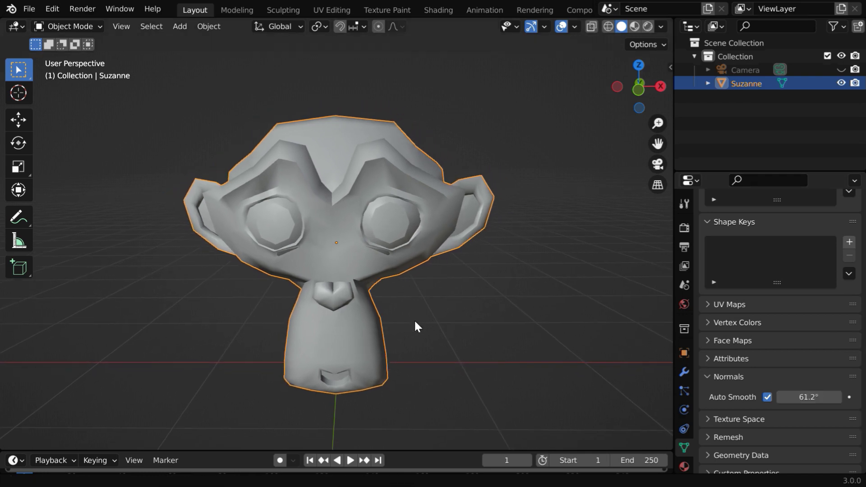